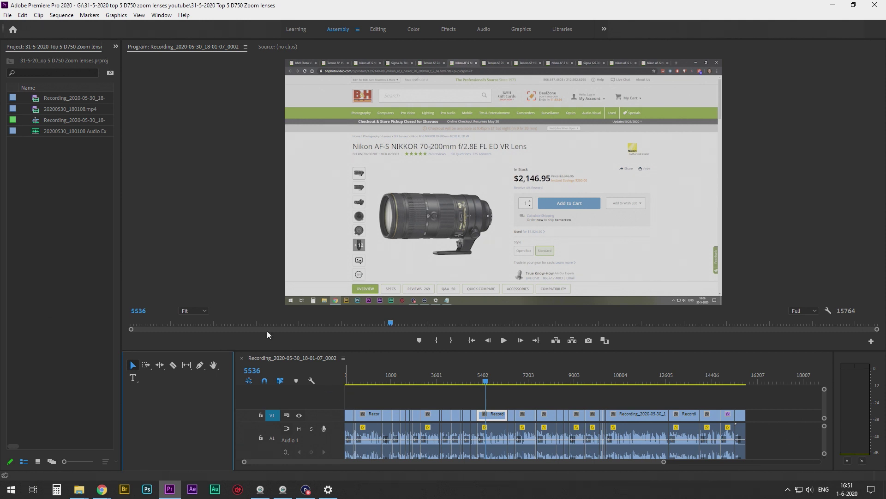
# - Open Project Manager for the recording sequence with 'Collect Files and Copy to New Location' selected
pyautogui.click(7, 15)
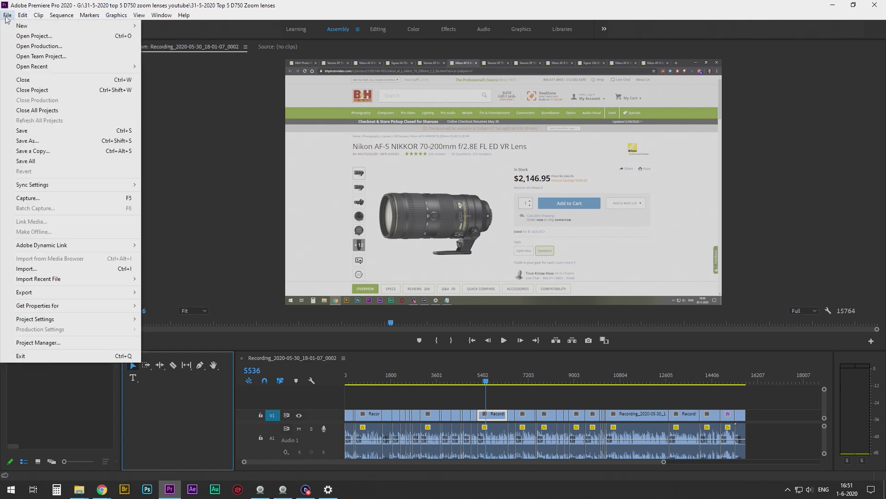
pyautogui.click(48, 343)
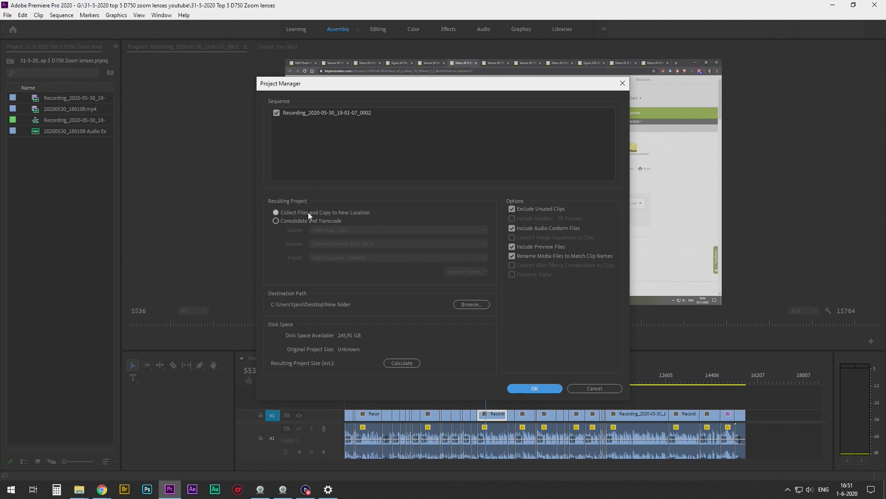
pyautogui.click(335, 212)
# - Create a 'premiere backup' folder on drive K and open it as the copy destination
pyautogui.click(481, 305)
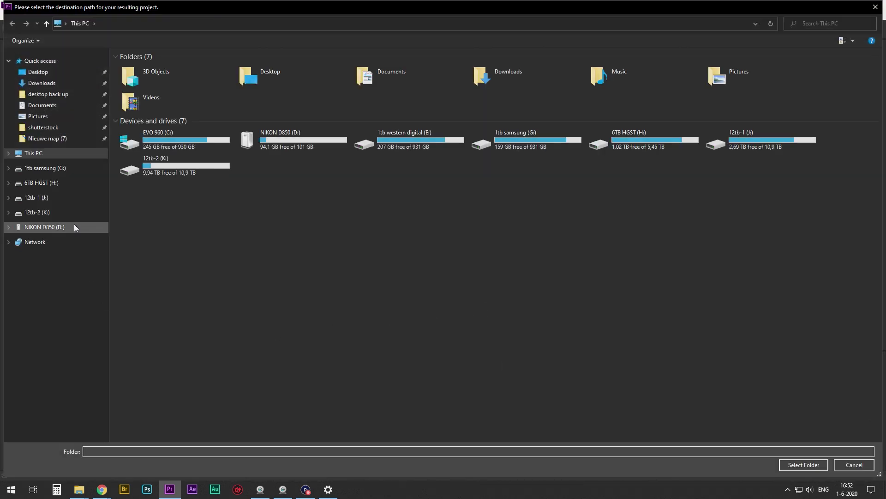
pyautogui.click(71, 212)
pyautogui.rightClick(195, 248)
pyautogui.moveTo(242, 356)
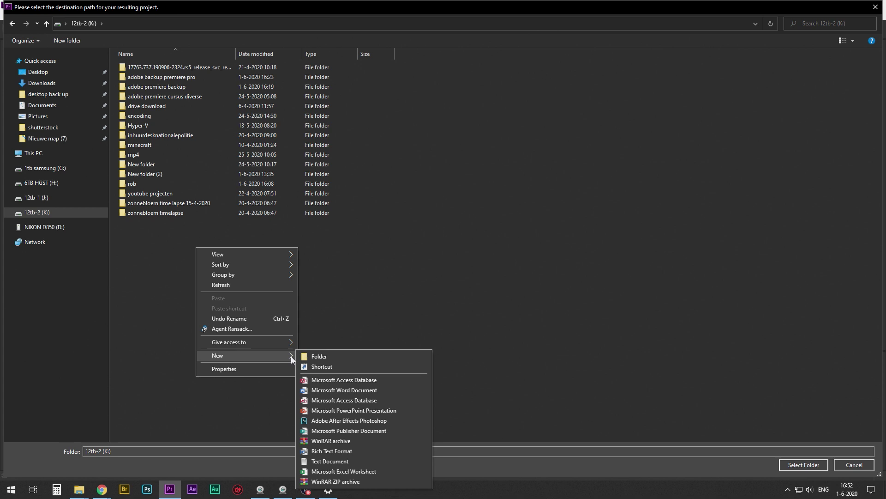
pyautogui.click(314, 356)
pyautogui.write('premiere ba')
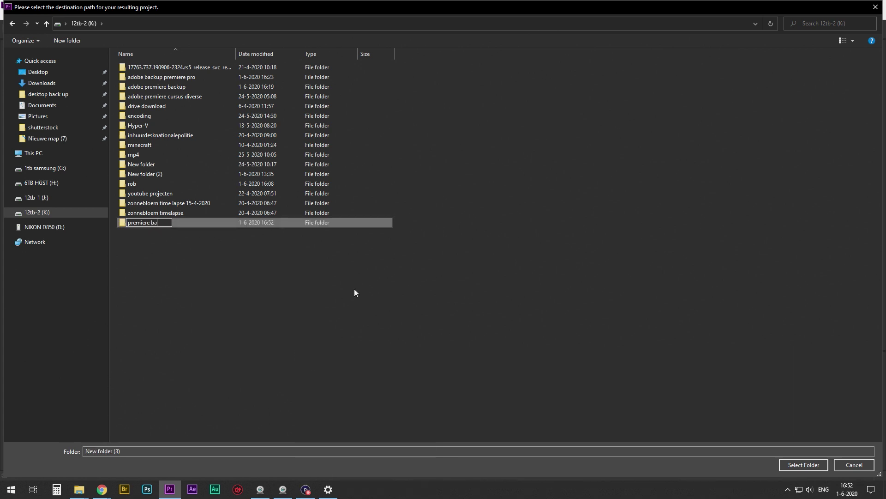
pyautogui.write('ckup')
pyautogui.press('Return')
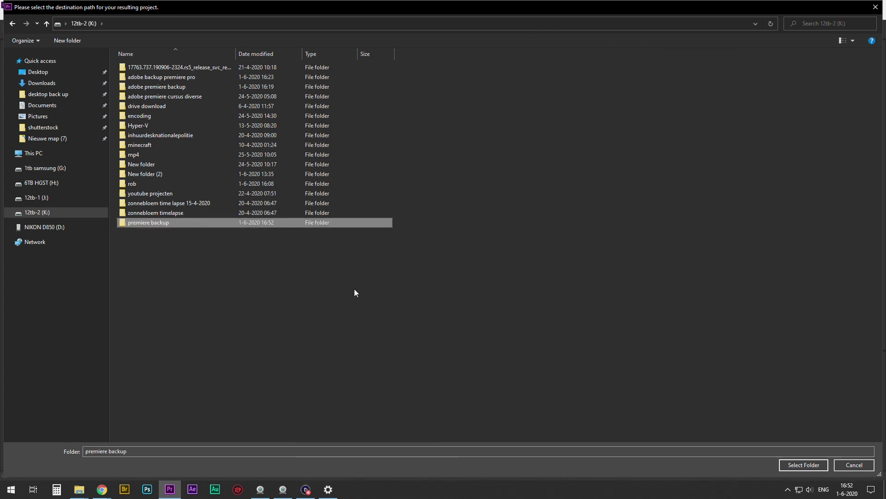
pyautogui.press('Return')
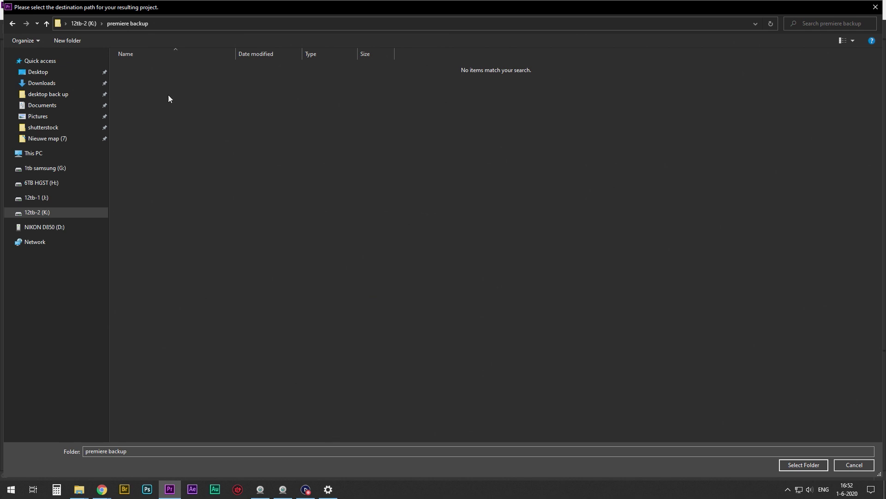
# - Select K:\premiere backup, calculate the 5,61 GB disk space, and run the copy
pyautogui.click(798, 464)
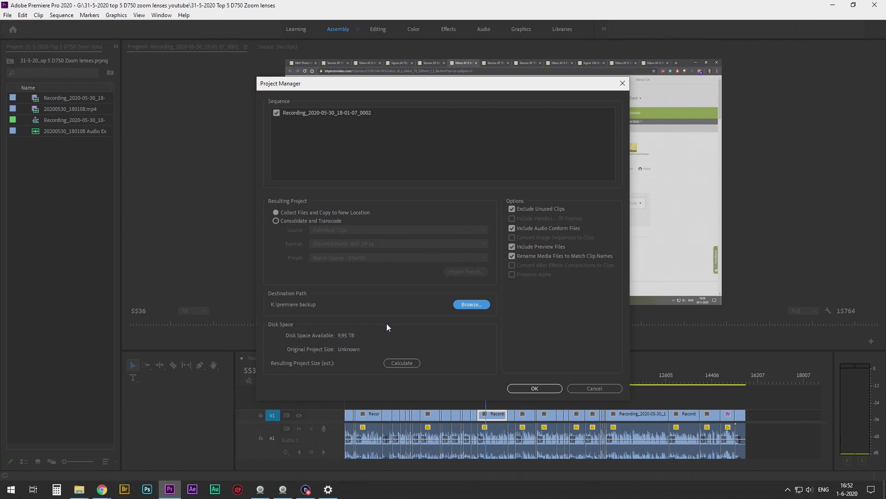
pyautogui.click(402, 362)
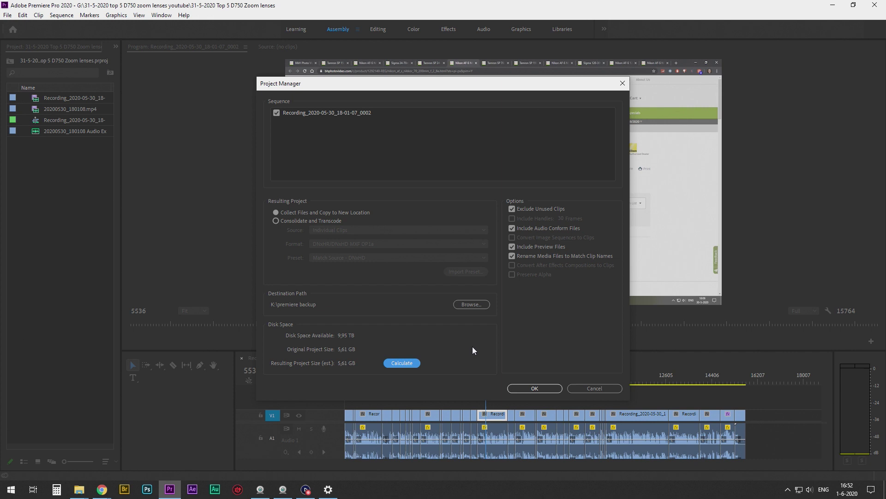
pyautogui.click(520, 387)
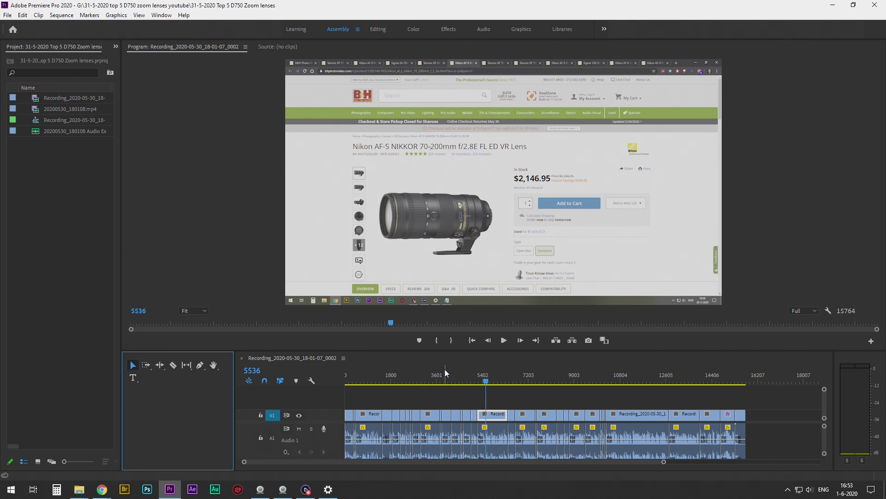
pyautogui.moveTo(79, 490)
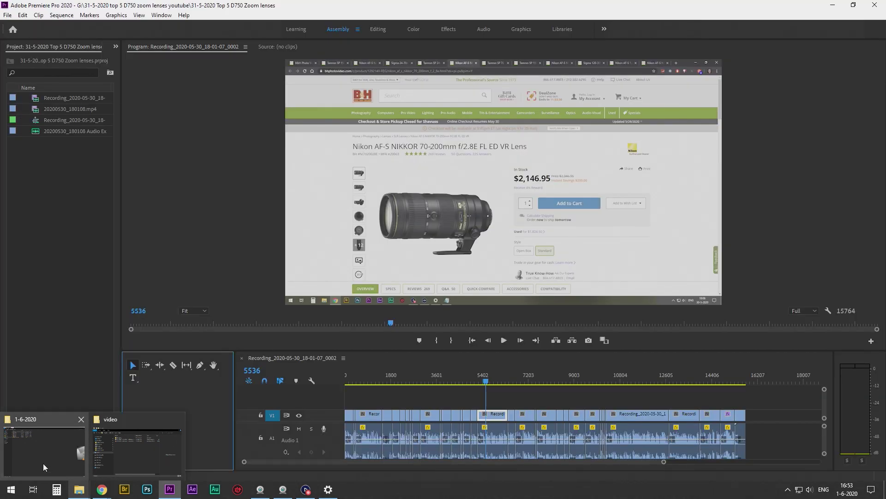
# - Open K:\premiere backup in File Explorer, sorted by date, with the Name column widened
pyautogui.click(43, 464)
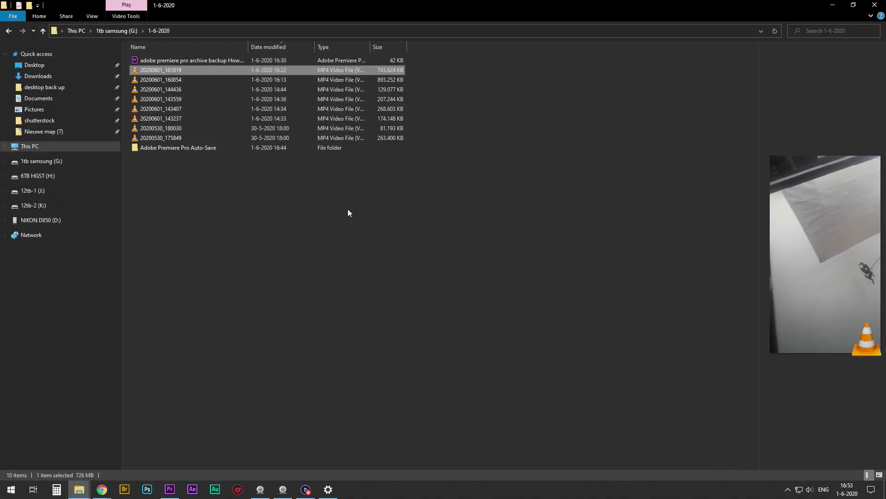
pyautogui.click(48, 208)
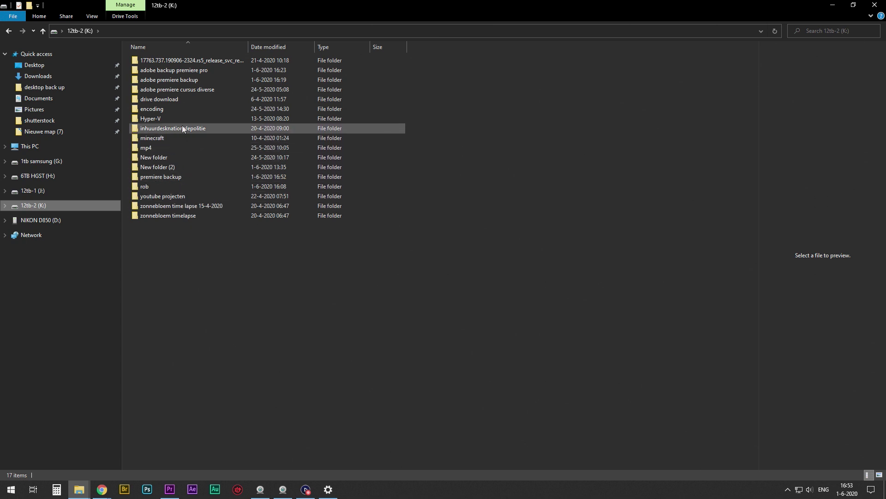
pyautogui.click(274, 47)
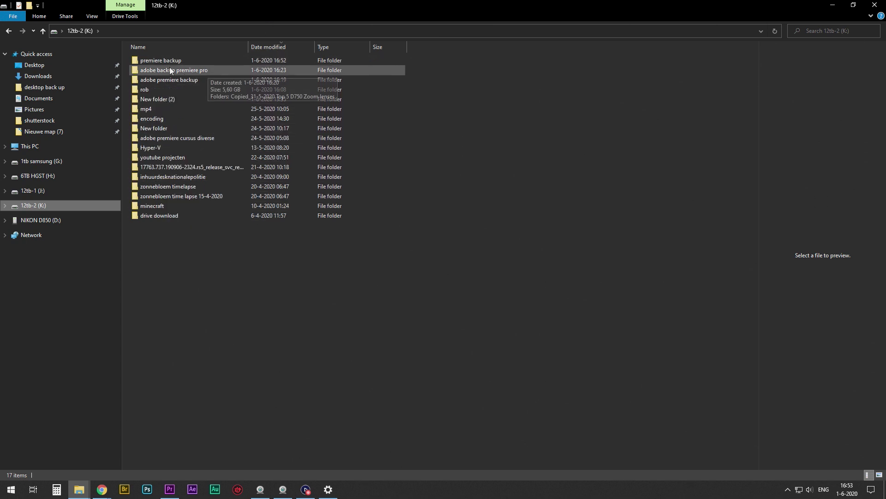
pyautogui.doubleClick(161, 62)
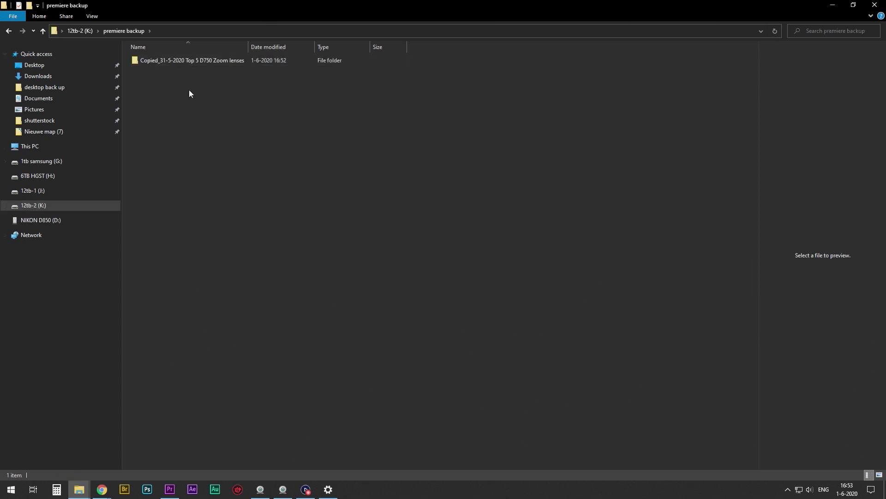
pyautogui.doubleClick(249, 46)
pyautogui.moveTo(269, 45); pyautogui.dragTo(341, 47)
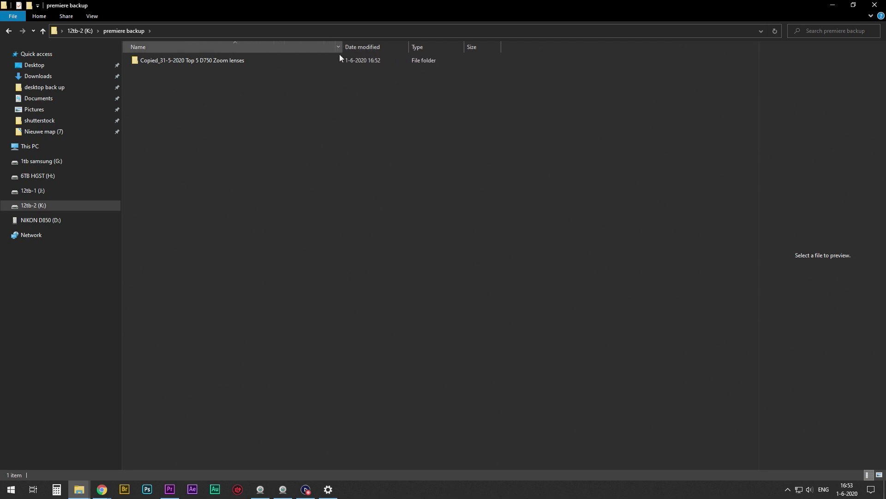
# - Inspect the copied project folder, video 20200530_180108 and Media Cache, then return to premiere backup
pyautogui.doubleClick(208, 64)
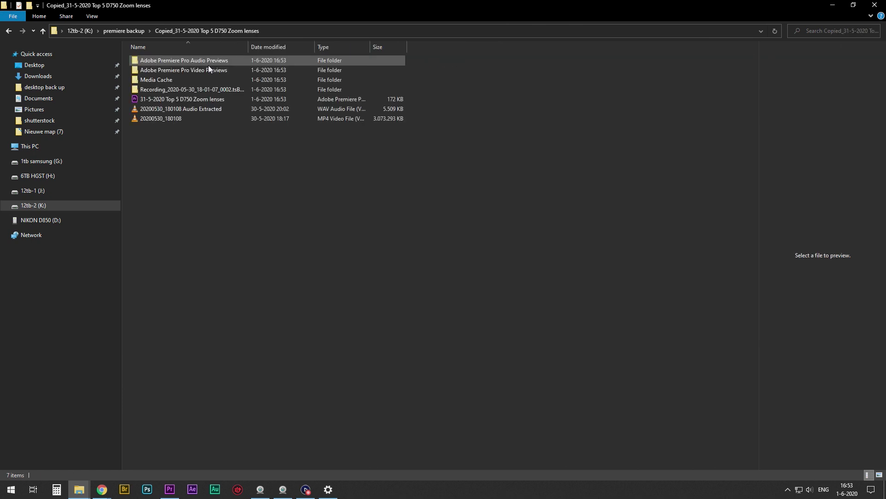
pyautogui.click(194, 120)
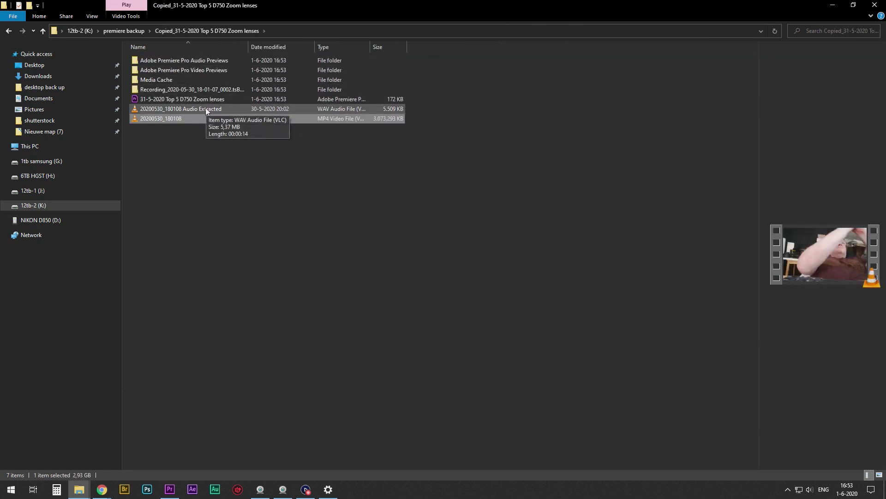
pyautogui.doubleClick(190, 83)
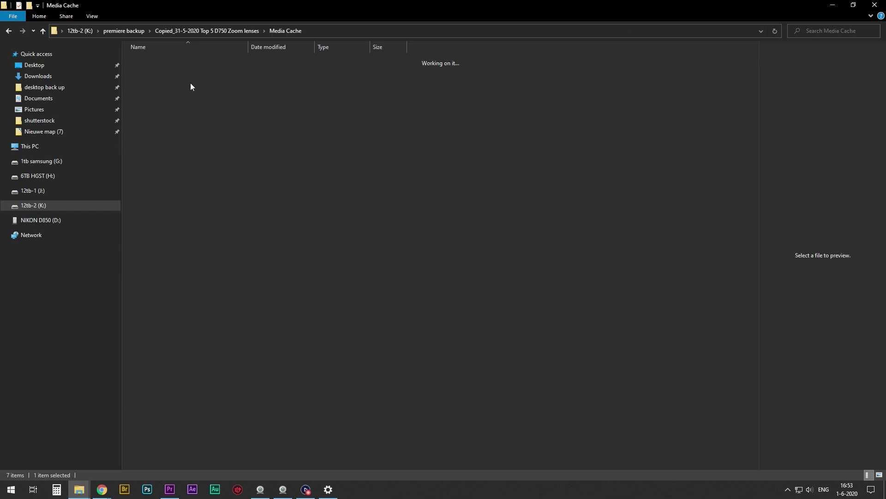
pyautogui.click(217, 32)
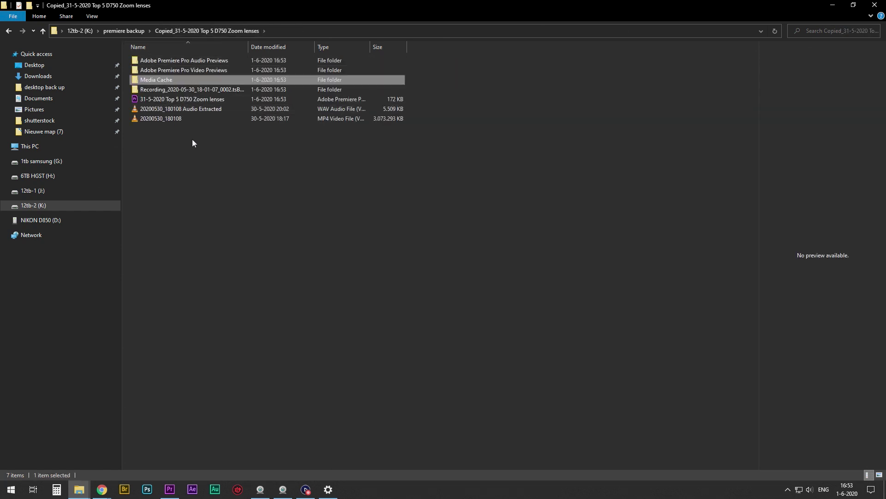
pyautogui.click(135, 31)
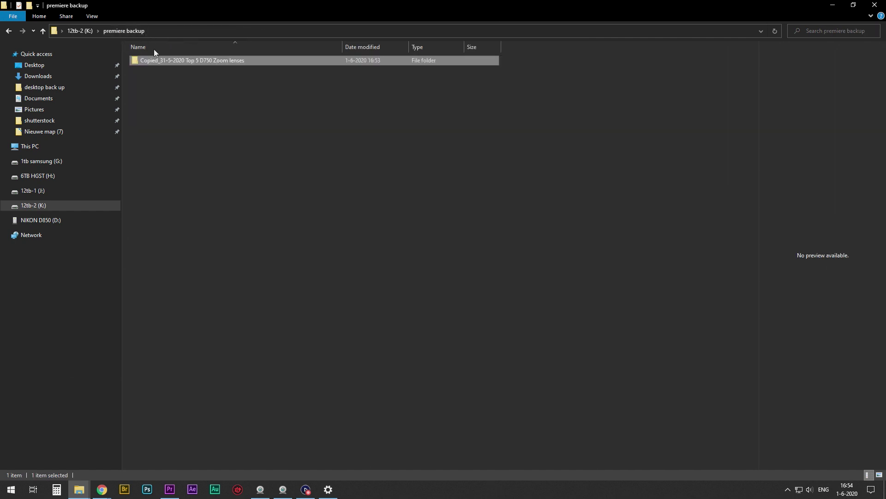
pyautogui.rightClick(171, 60)
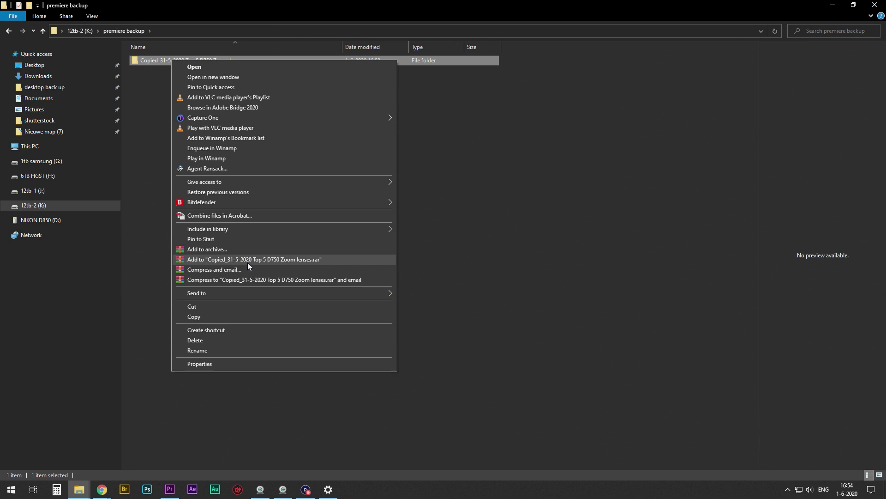
pyautogui.click(217, 439)
pyautogui.moveTo(170, 489)
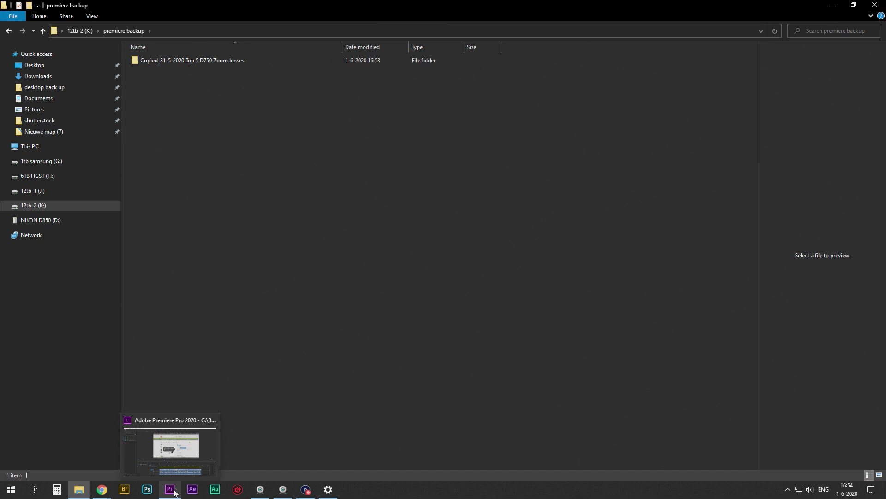
# - Return to Premiere Pro from the taskbar, showing the zoom-lenses recording sequence
pyautogui.click(181, 447)
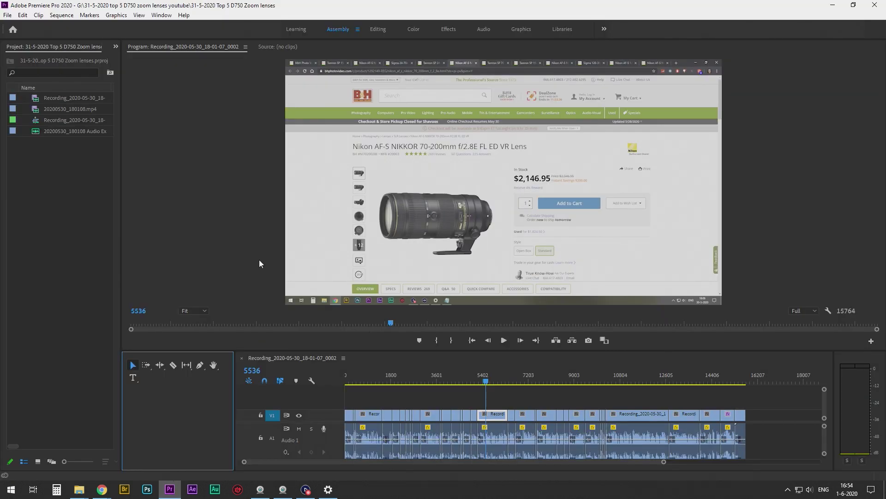